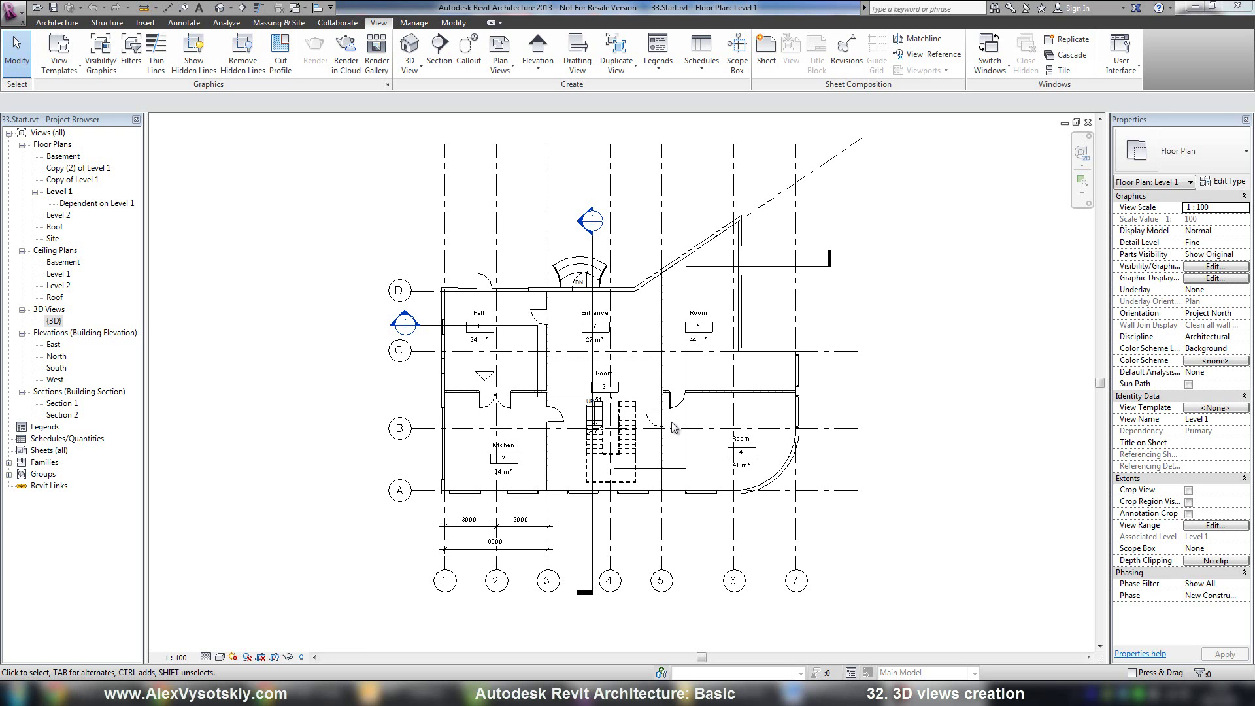
- Show the 3D View choices on the View tab: Default 3D View, Camera and Walkthrough
left_click(414, 73)
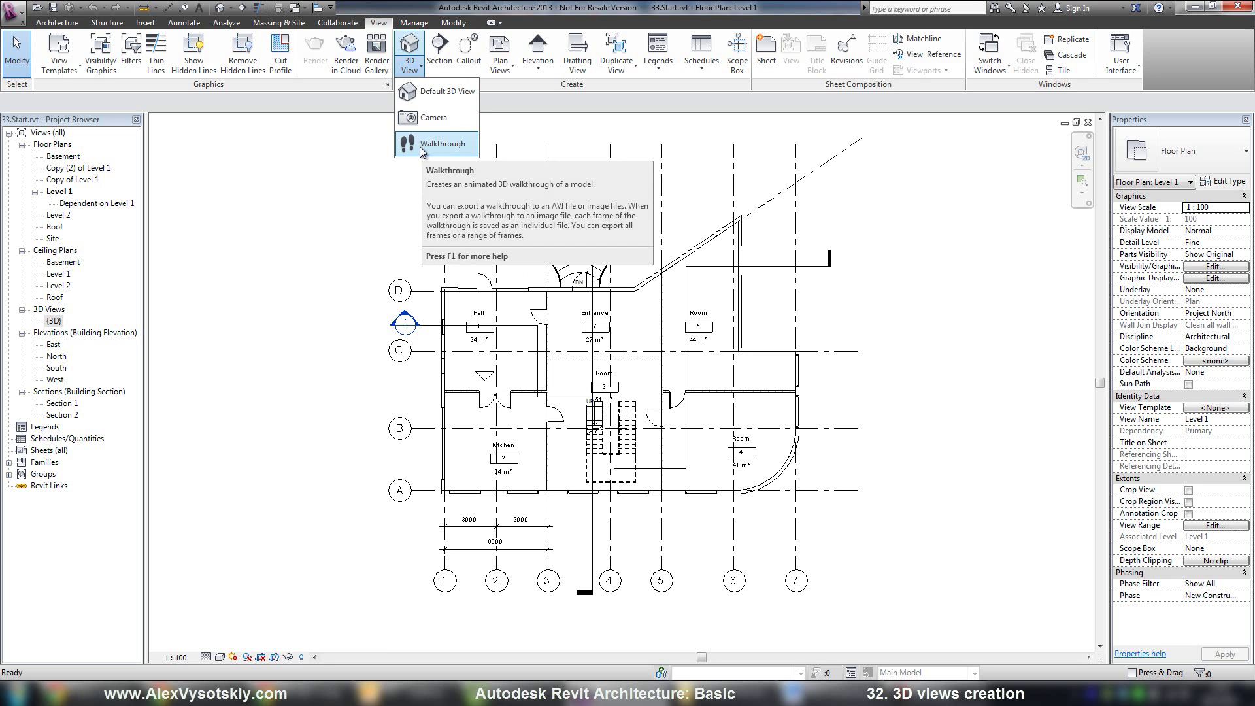
- Open the default {3D} view and orbit and pan the section-boxed house
left_click(423, 96)
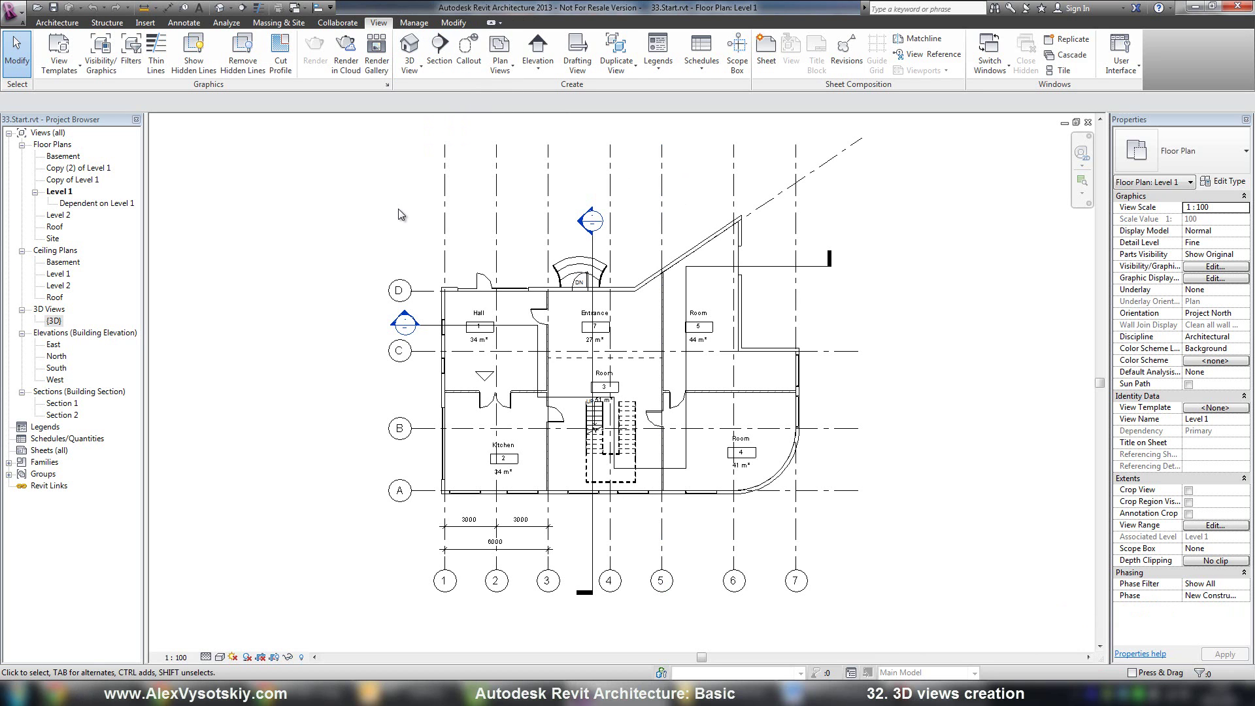
left_click(410, 71)
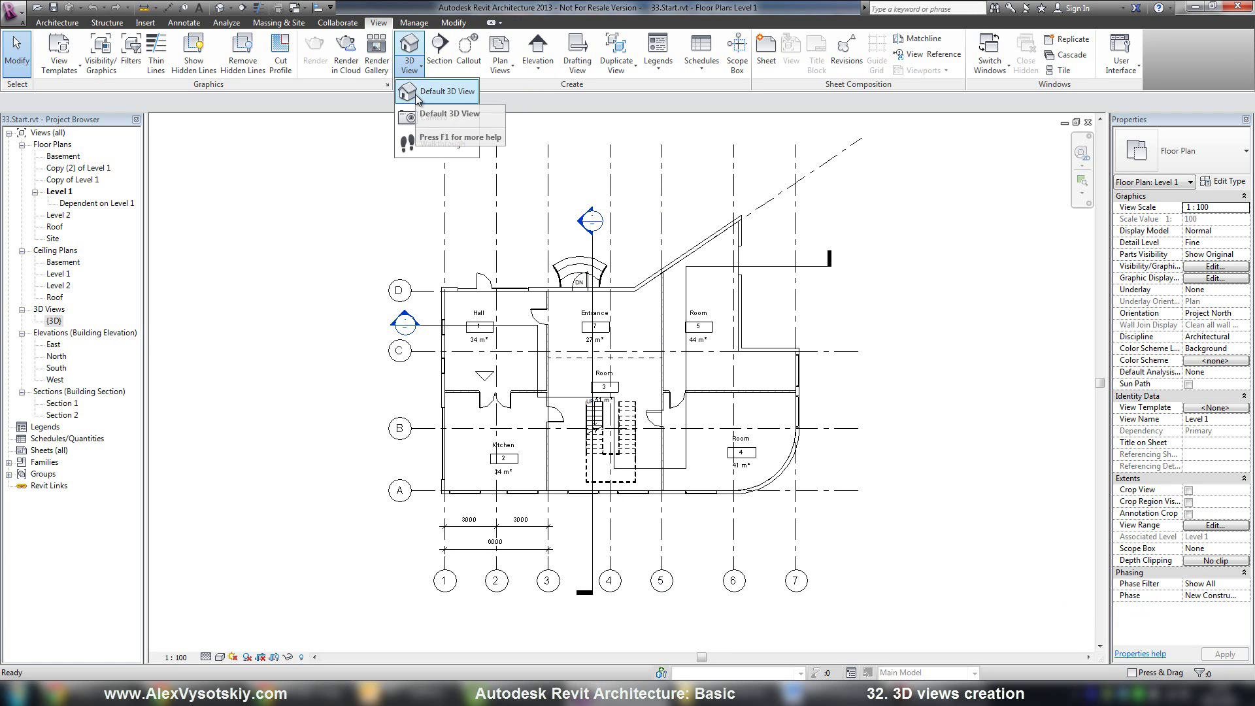
left_click(411, 43)
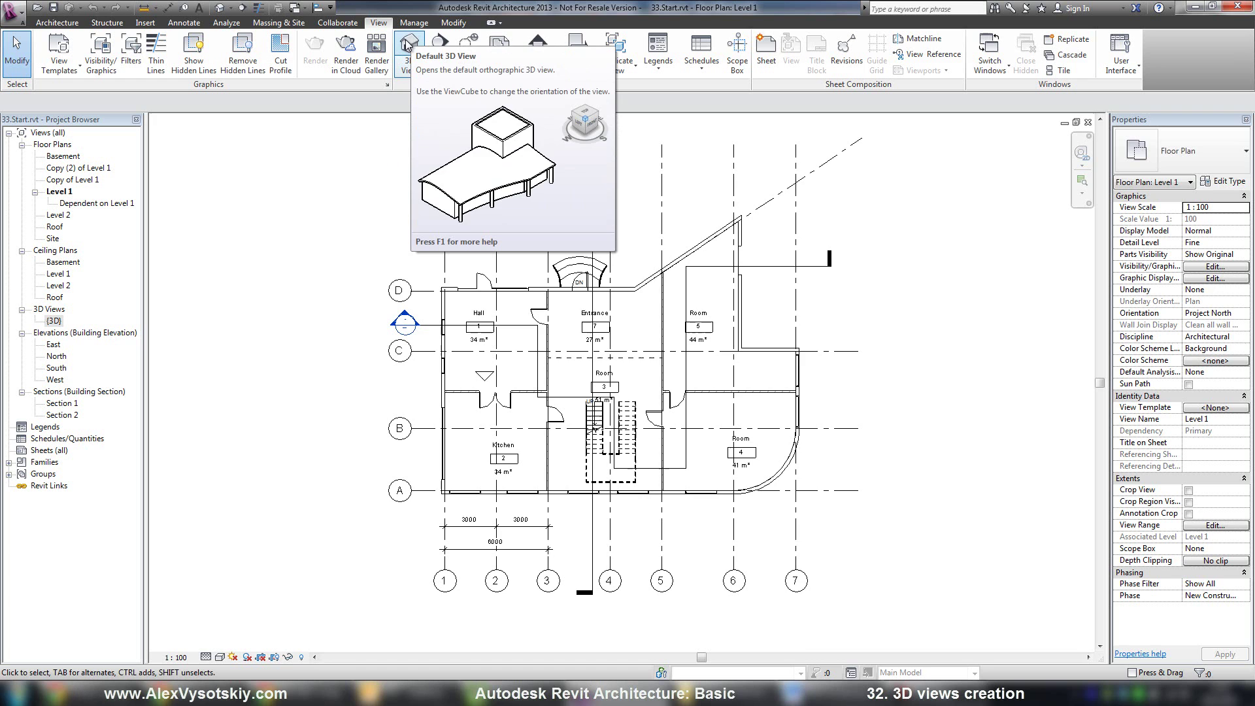
left_click(409, 44)
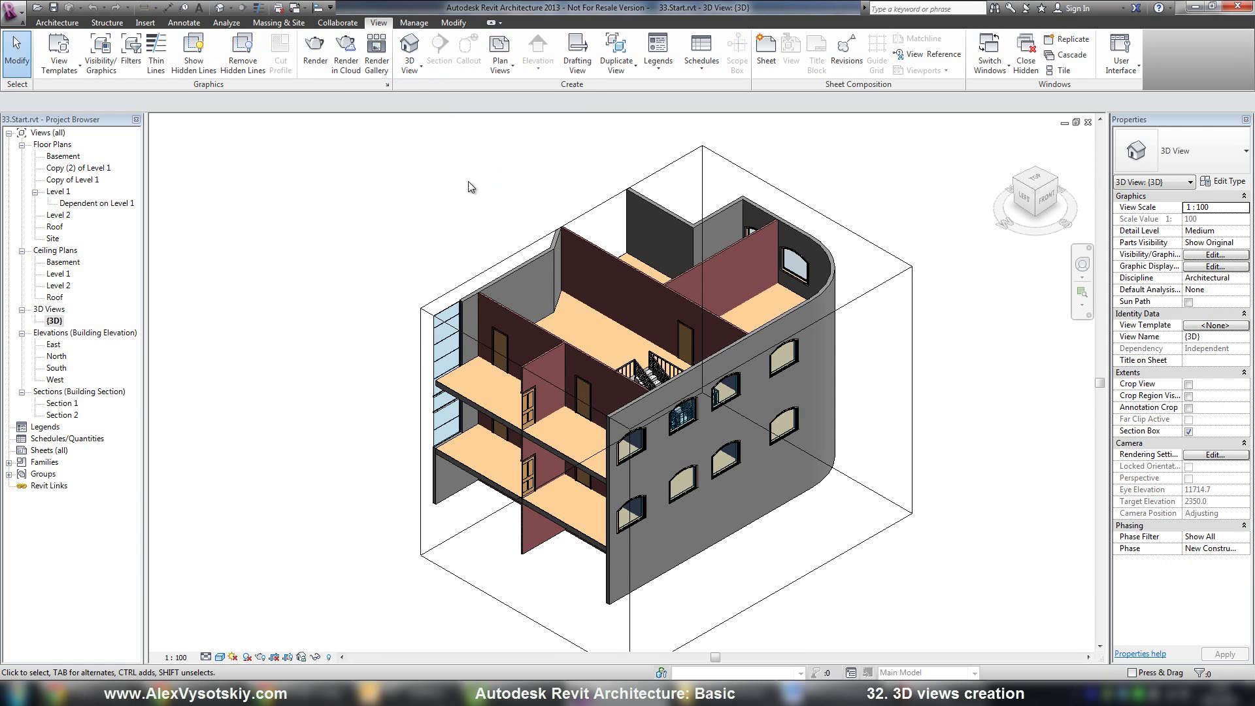
middle_click_drag(471, 187, 406, 163, "shift")
left_click(55, 321)
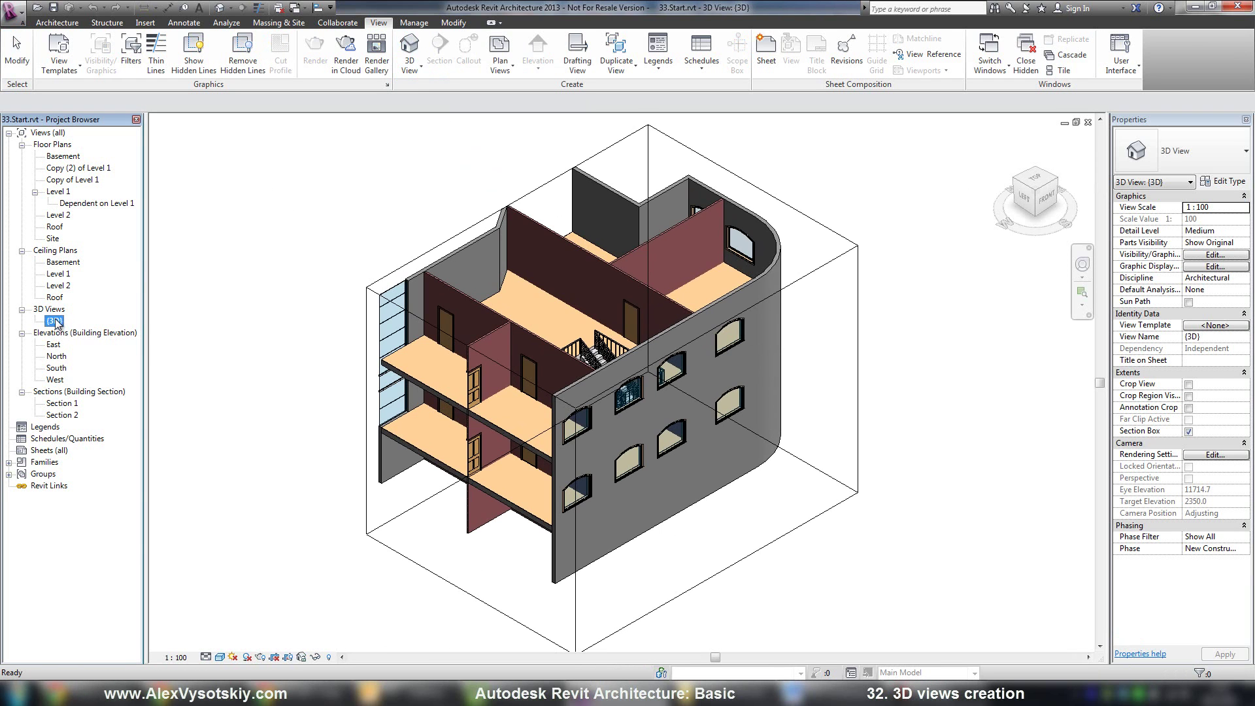
left_click(330, 226)
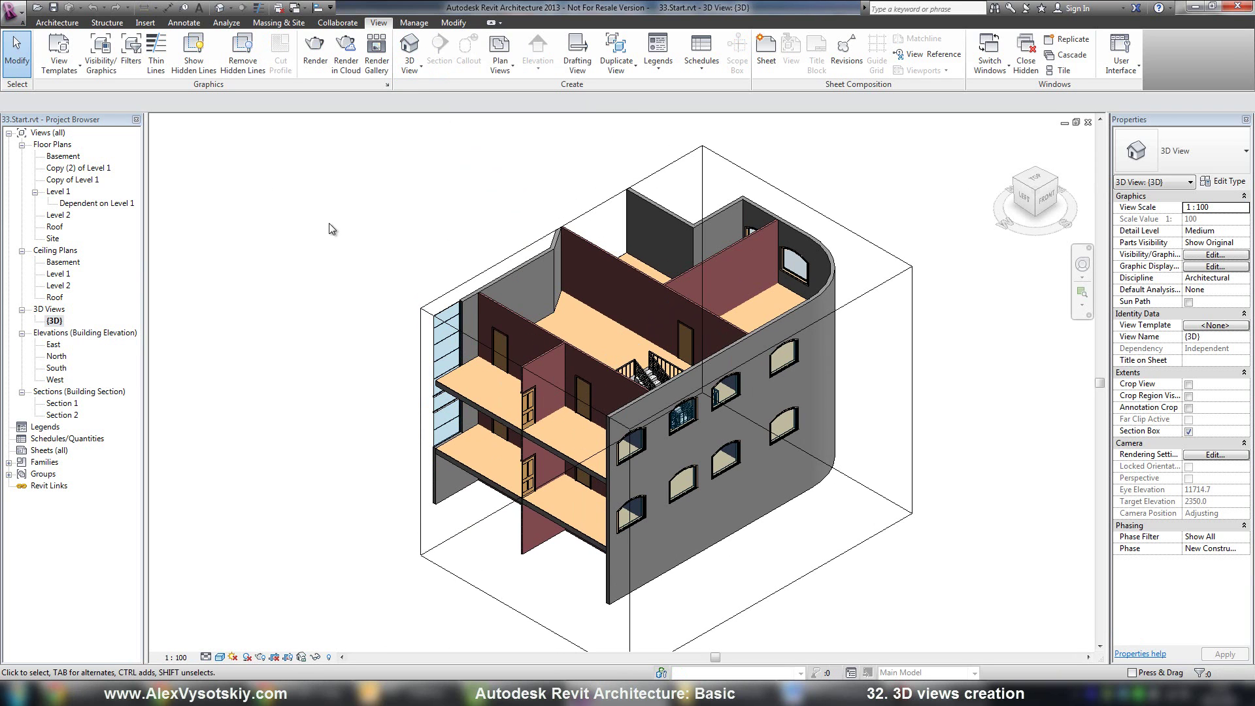
middle_click_drag(332, 214, 406, 213)
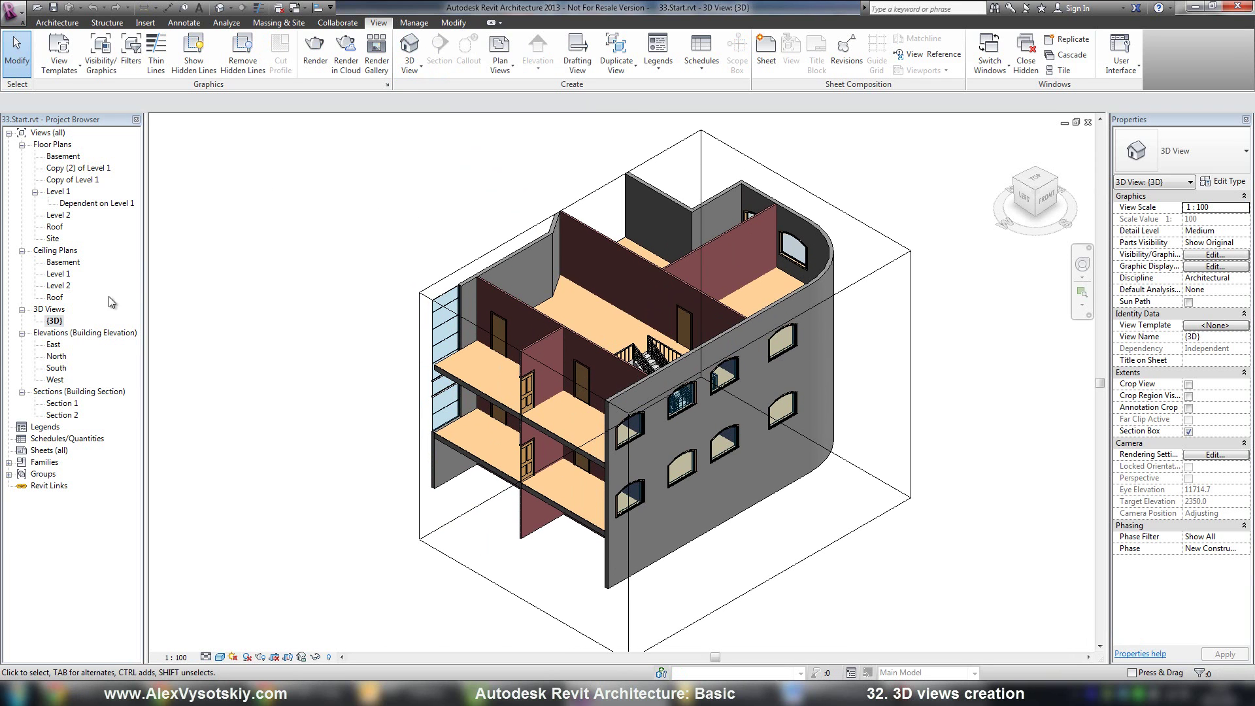
- Rename the {3D} view in the Project Browser to '3D Section'
left_click(56, 321)
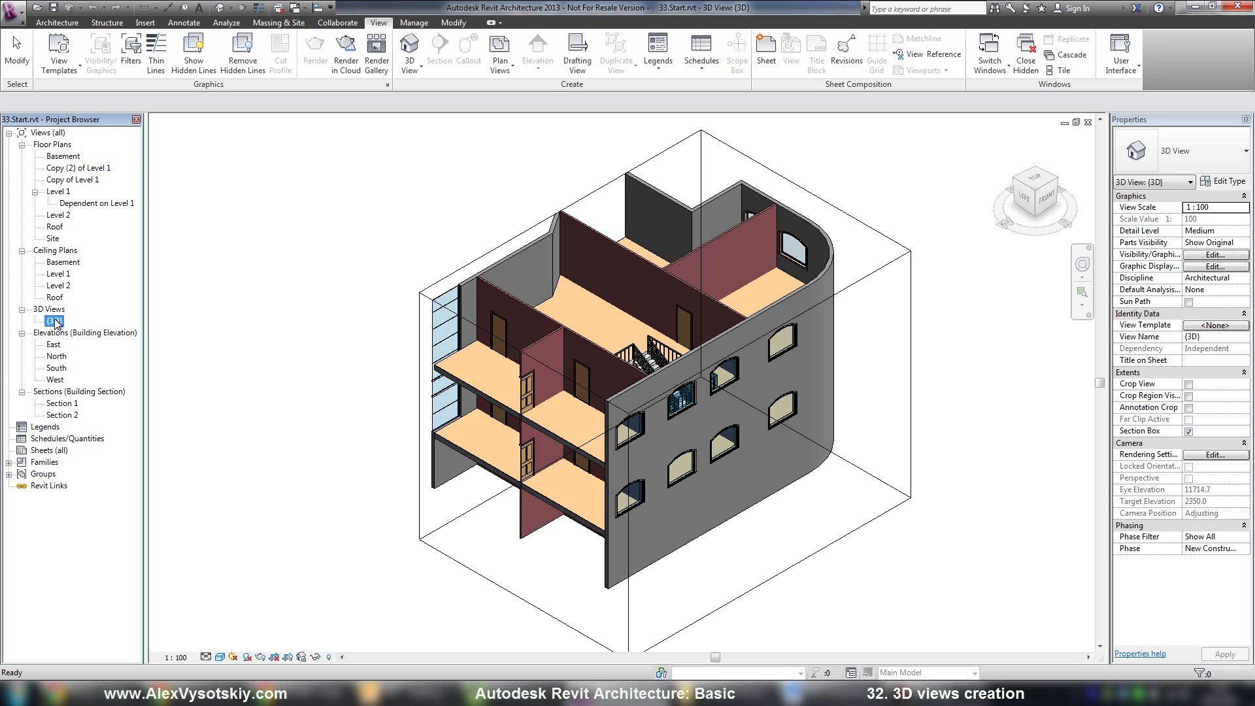
key("F2")
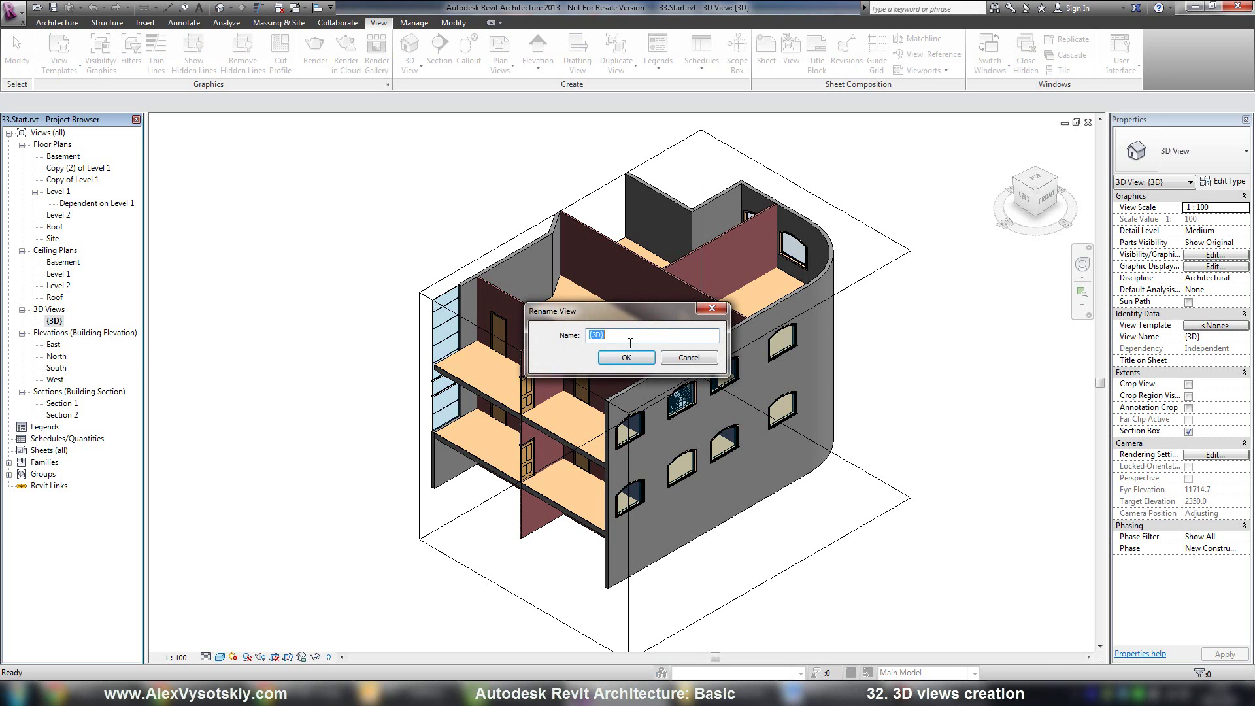
left_click(631, 338)
key("BackSpace")
type("Section")
key("Home")
key("Delete")
key("Return")
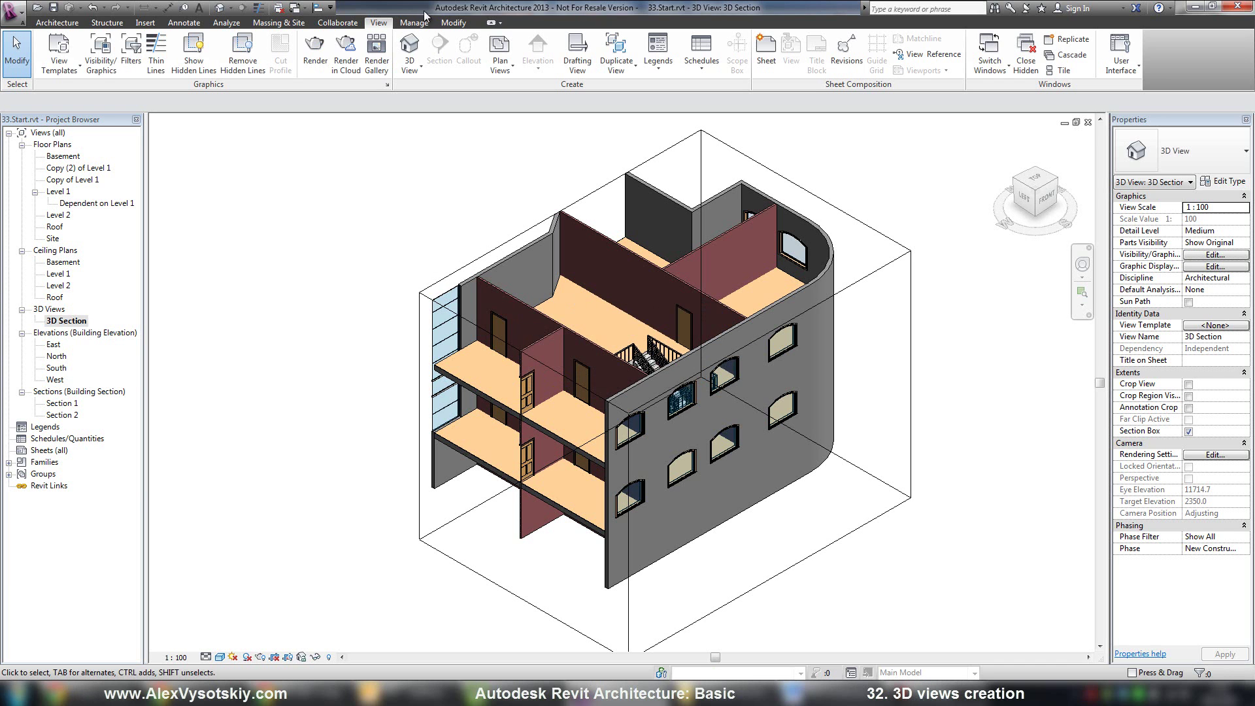
- Create a new default {3D} view and set it to Fine detail with Shaded visual style
left_click(412, 47)
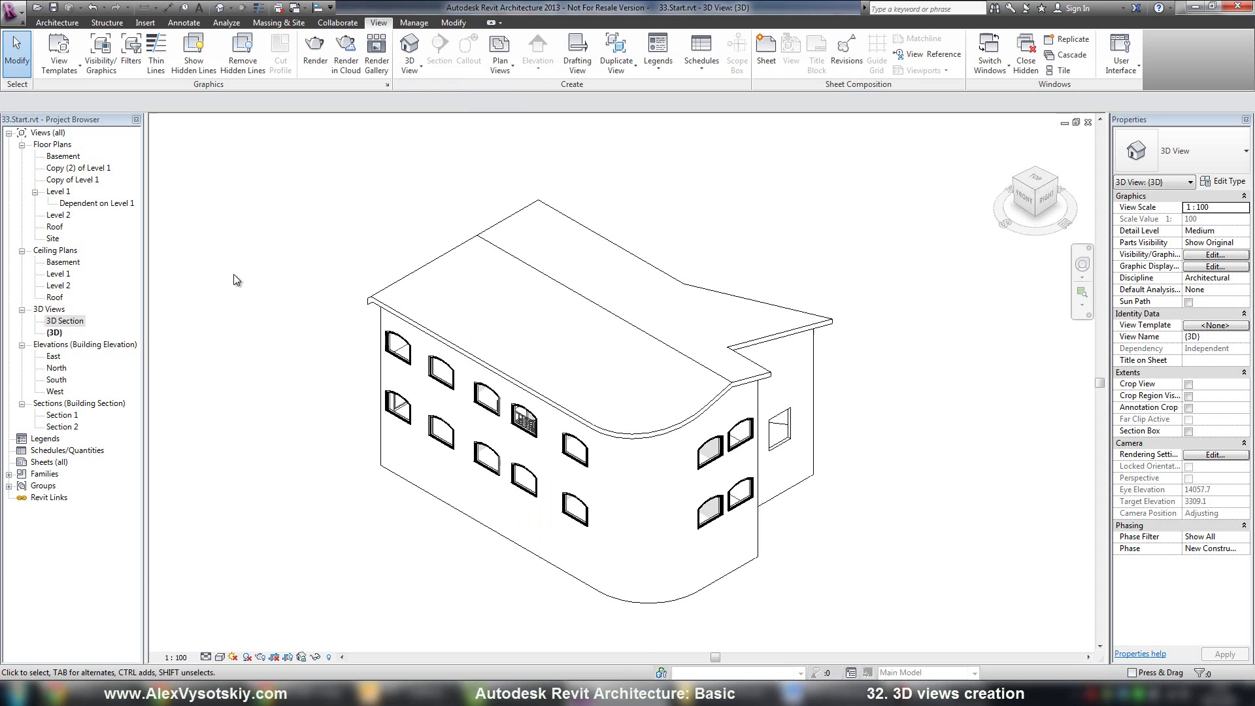
left_click(56, 334)
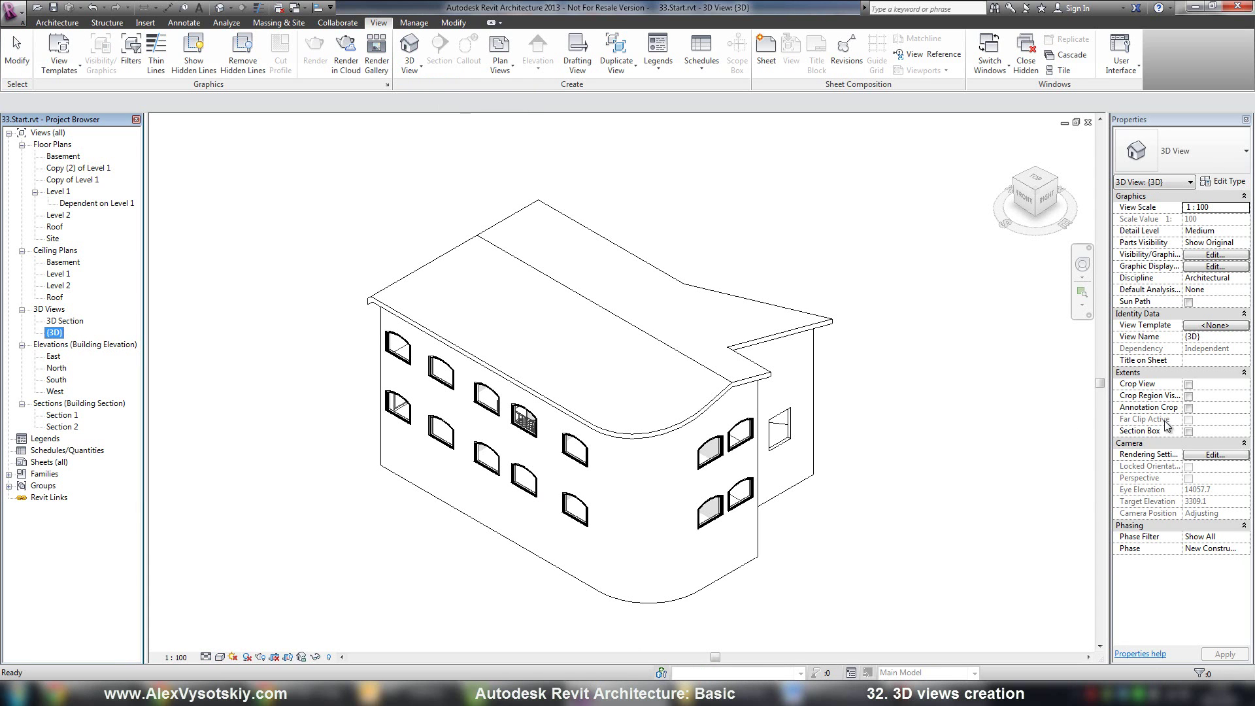
left_click(219, 658)
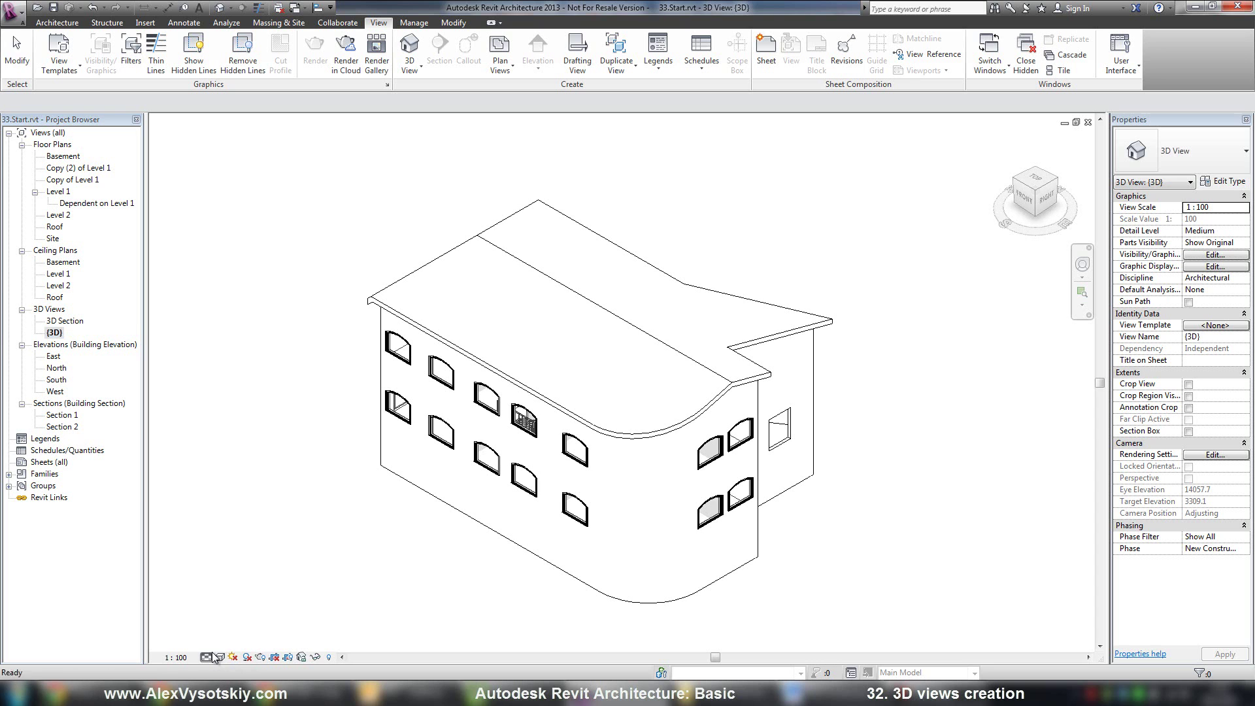
left_click(219, 658)
left_click(215, 644)
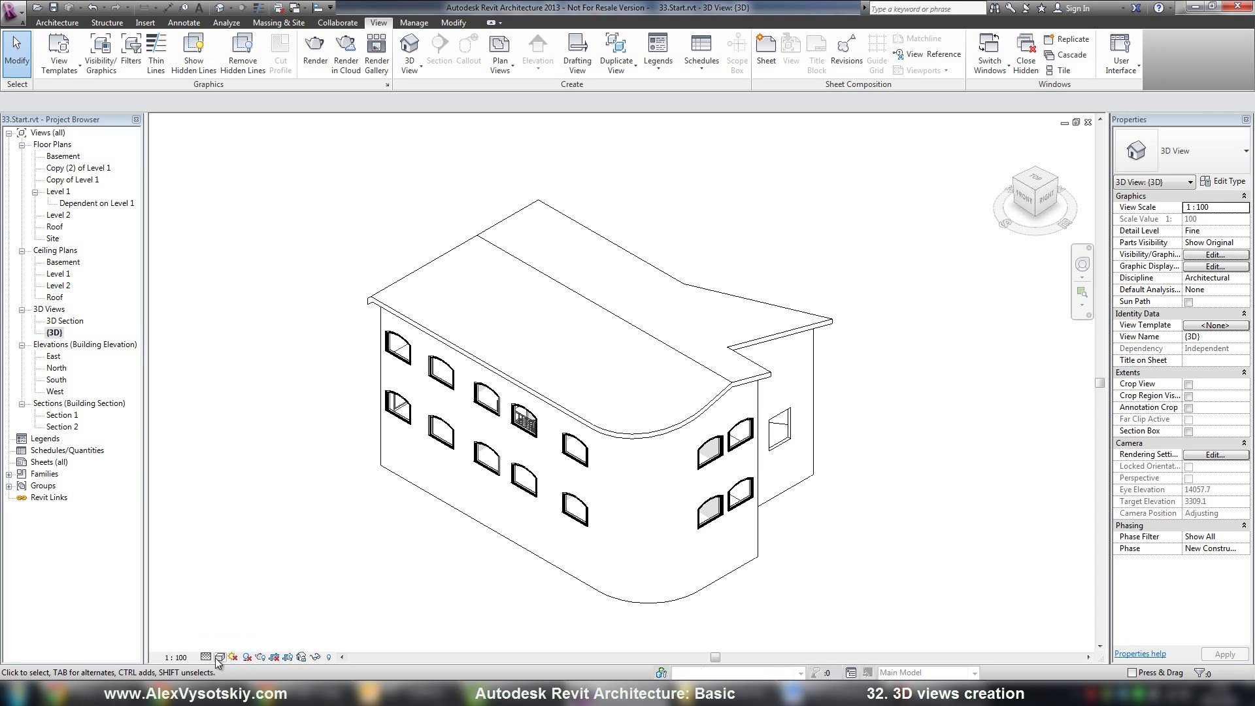
left_click(219, 658)
left_click(237, 604)
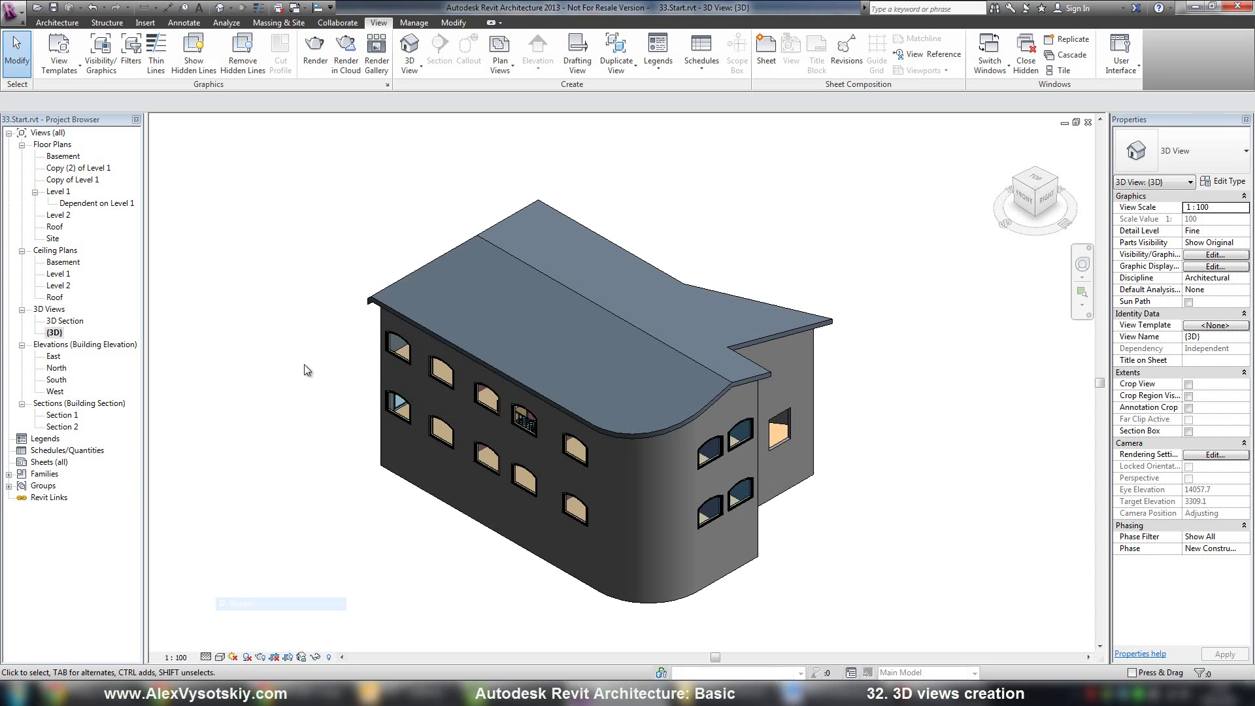
mouse_move(351, 411)
middle_mouse_down("shift")
mouse_move(655, 175)
mouse_move(419, 274)
mouse_move(204, 342)
middle_mouse_up("shift")
- Rename the shaded default {3D} view to '3D Common', then create another default {3D} view
left_click(55, 332)
key("F2")
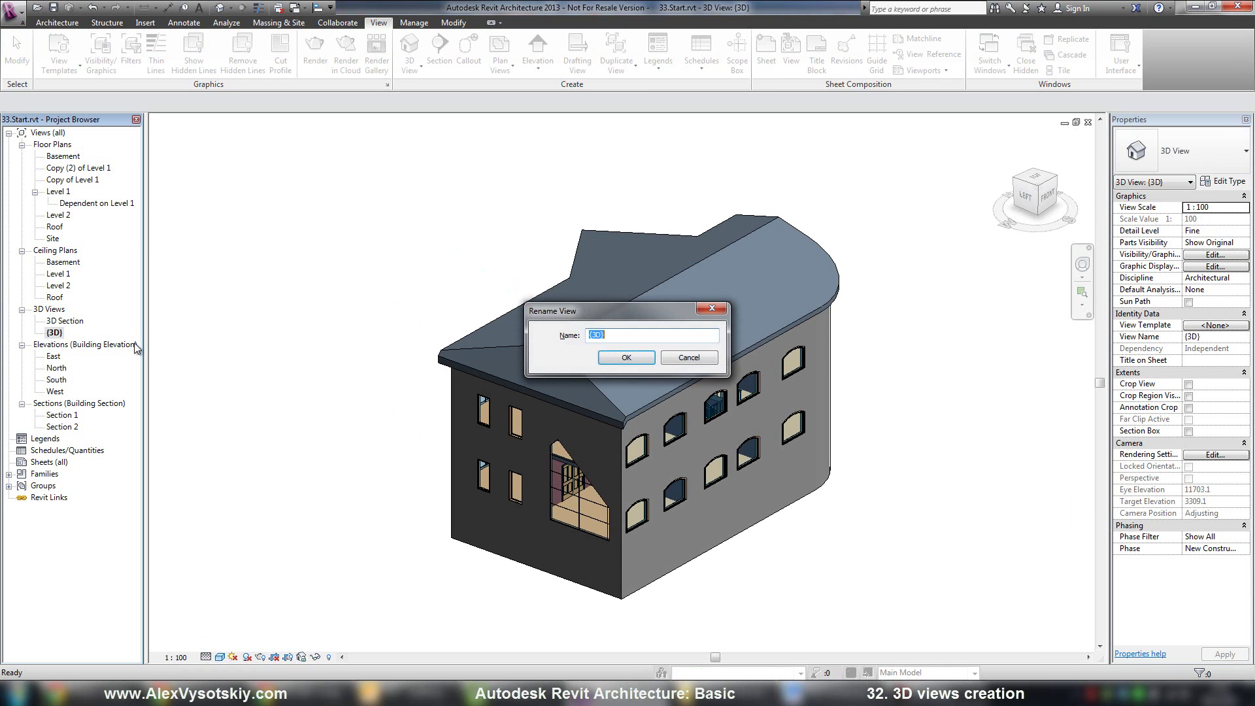
left_click(611, 337)
key("BackSpace")
key("Home")
key("Delete")
key("End")
key("Return")
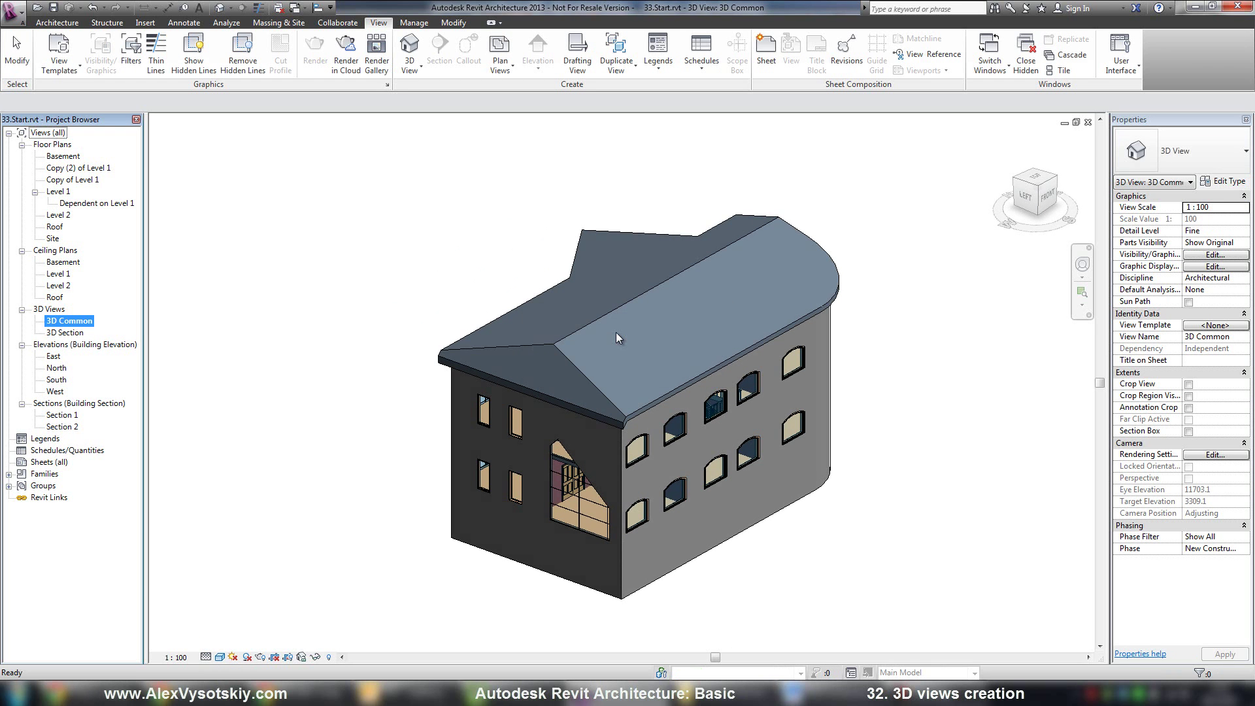
left_click(414, 47)
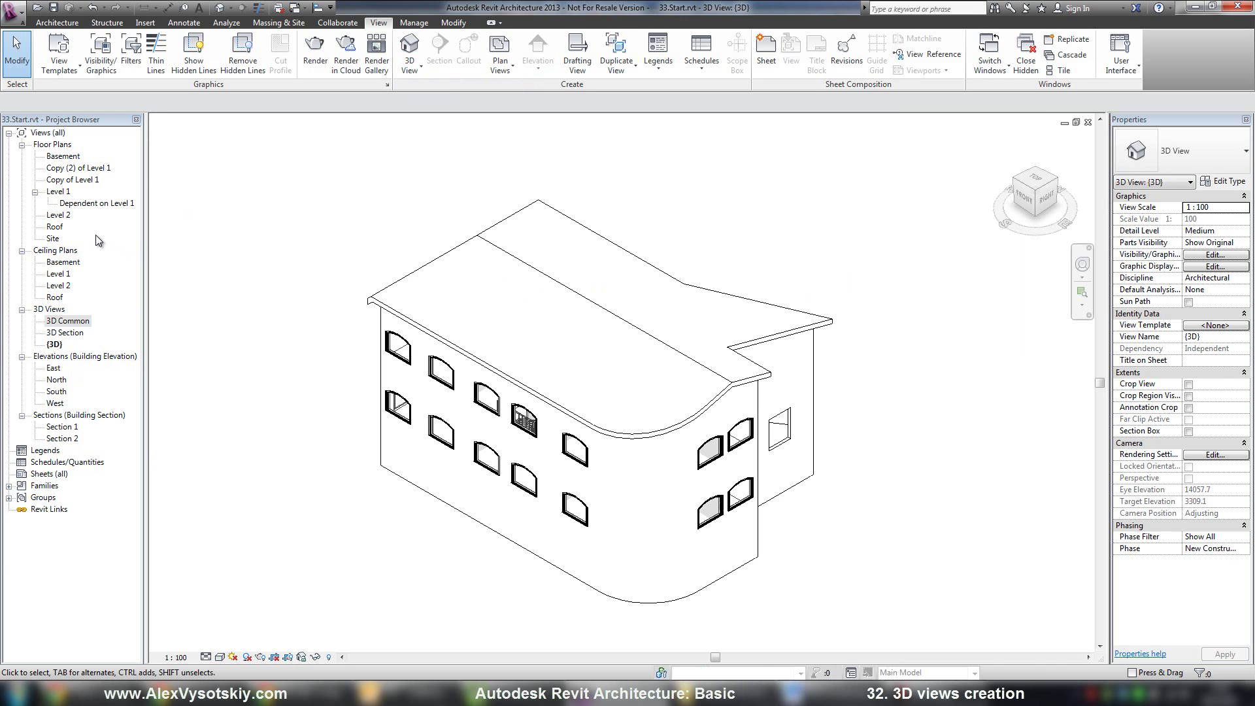
- Open the Level 1 floor plan, zoom out, and start placing a camera from the 3D View list
double_click(60, 191)
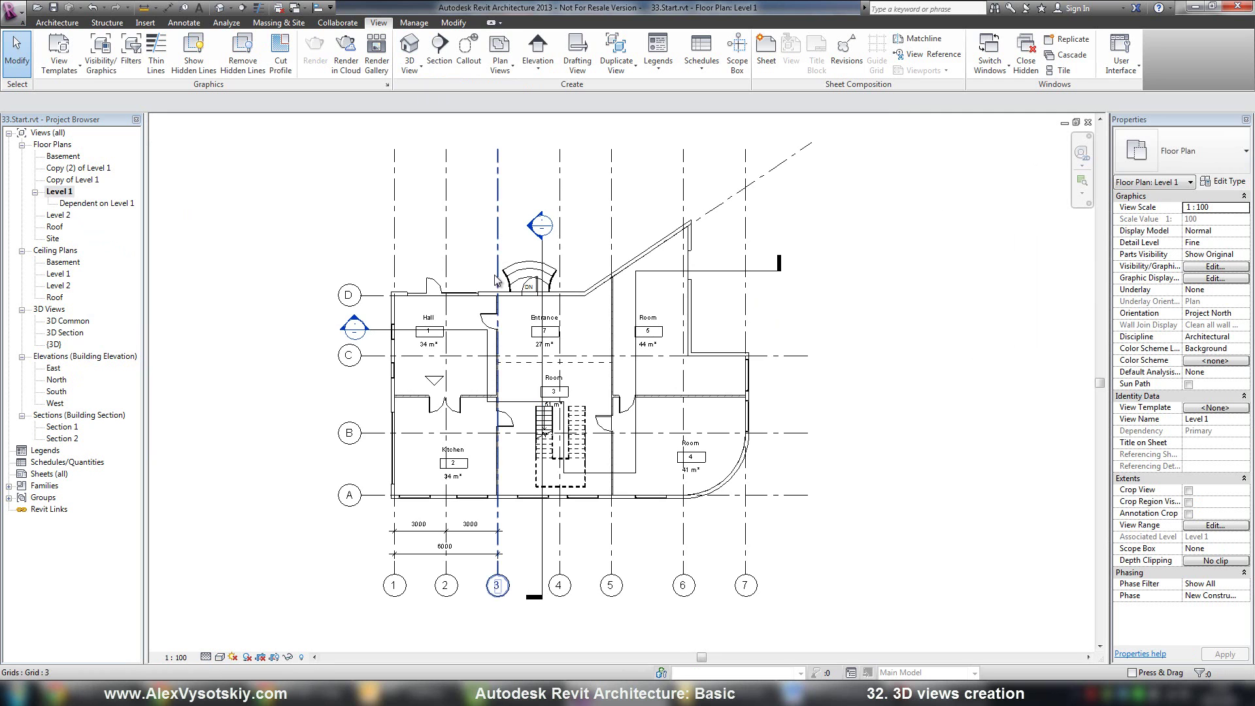
scroll(451, 340, "down", 3)
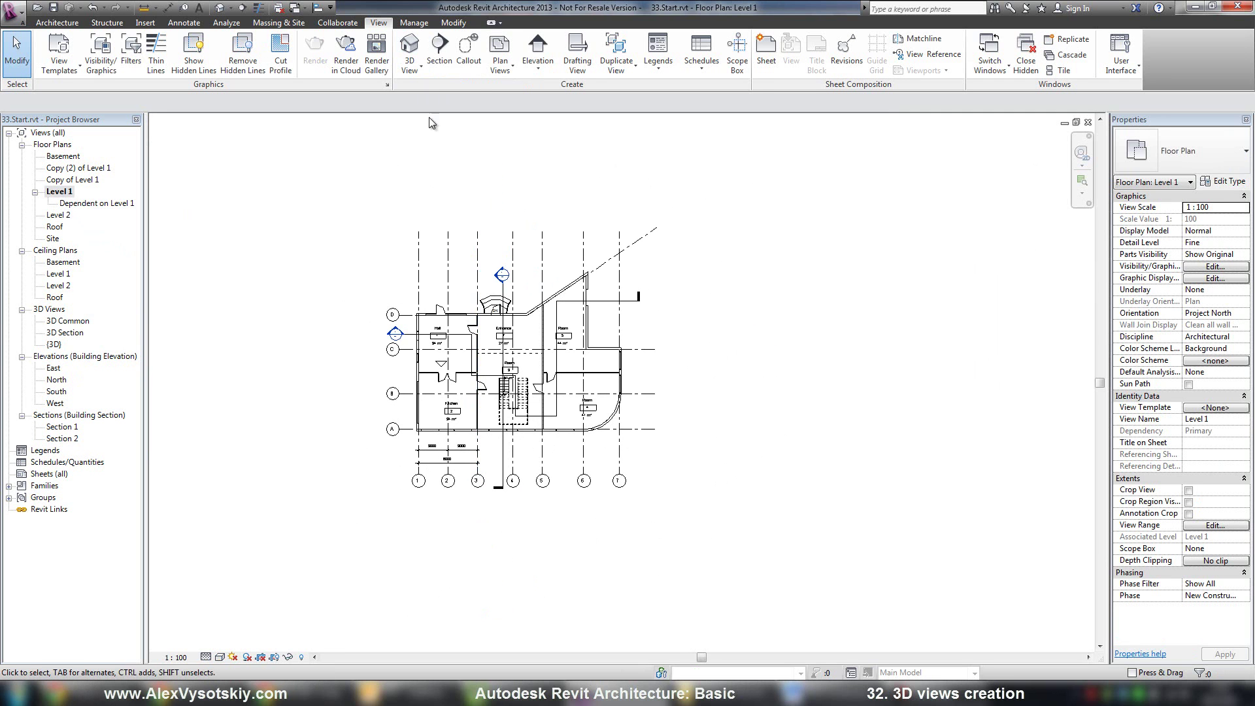
left_click(410, 65)
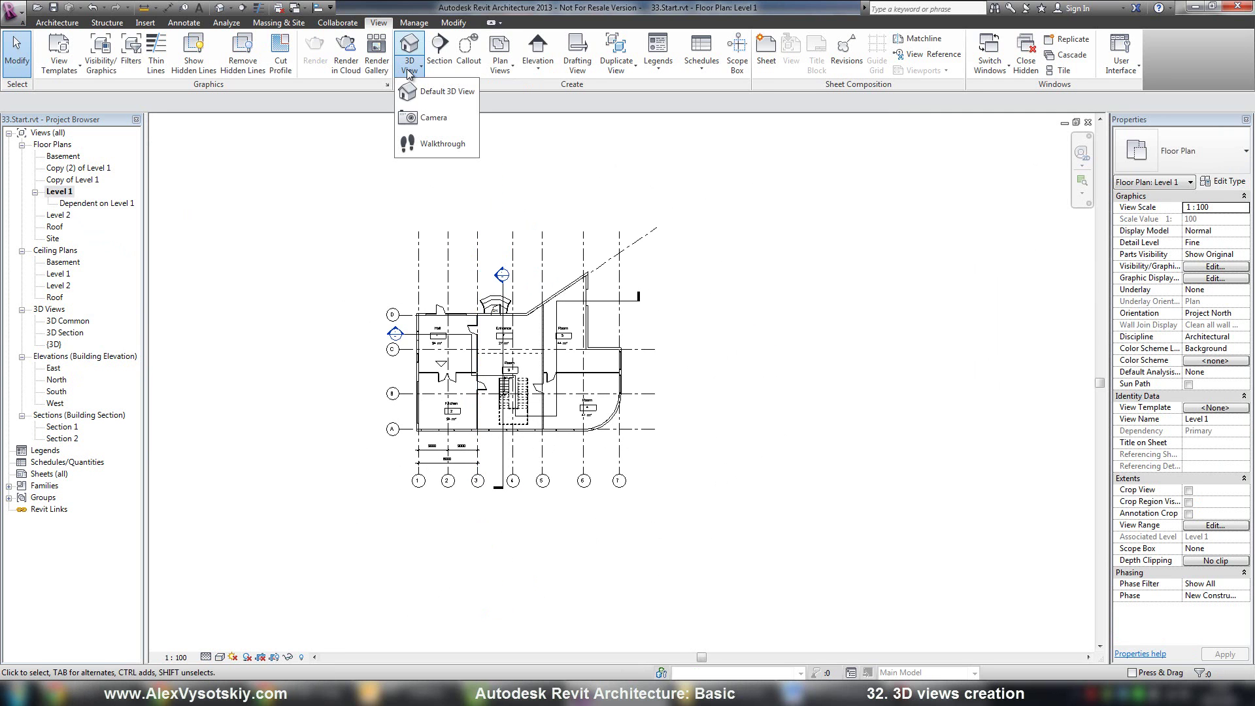
left_click(423, 120)
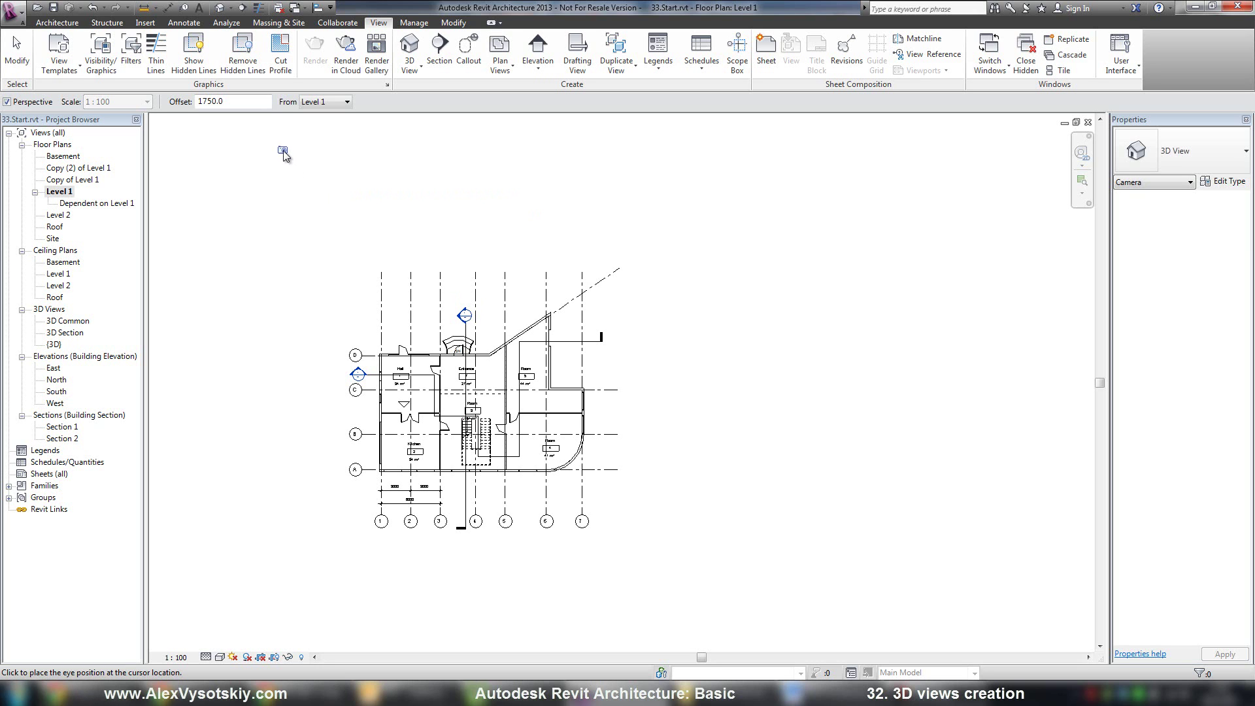
- Place the camera eye northwest of the house and its target beyond the far corner, creating 3D View 1
left_click(281, 152)
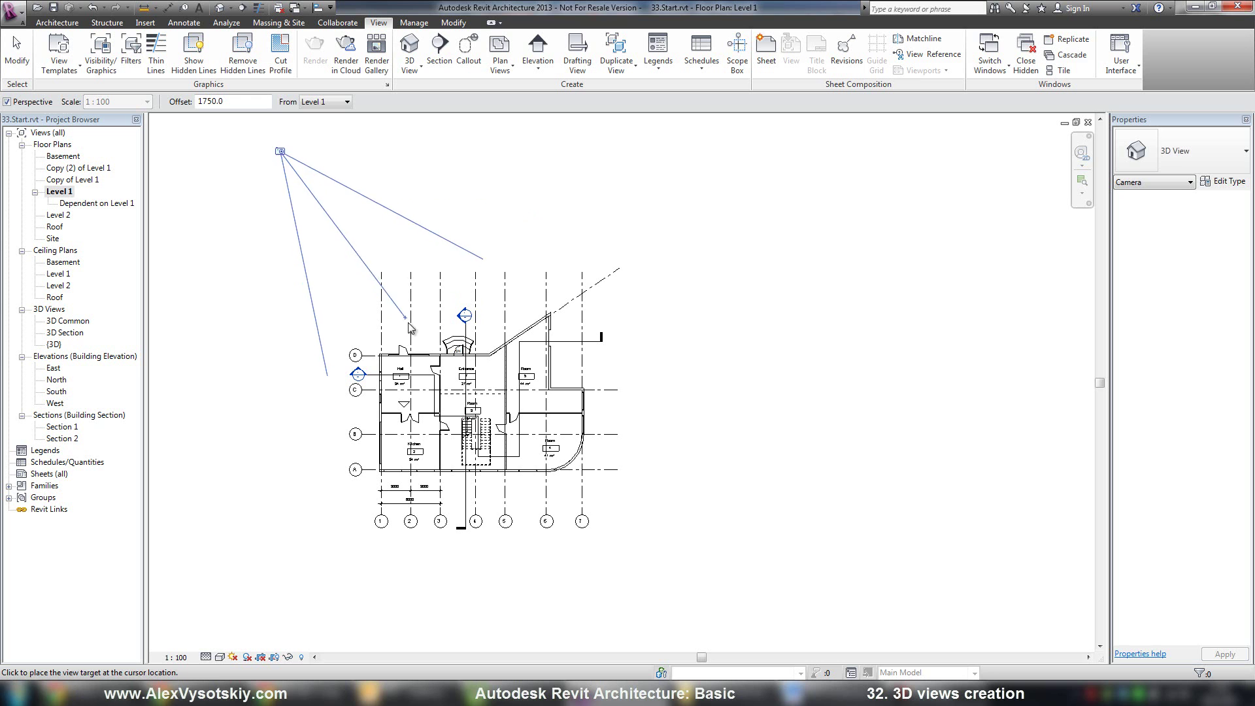
middle_click_drag(555, 483, 555, 444)
scroll(555, 460, "down", 2)
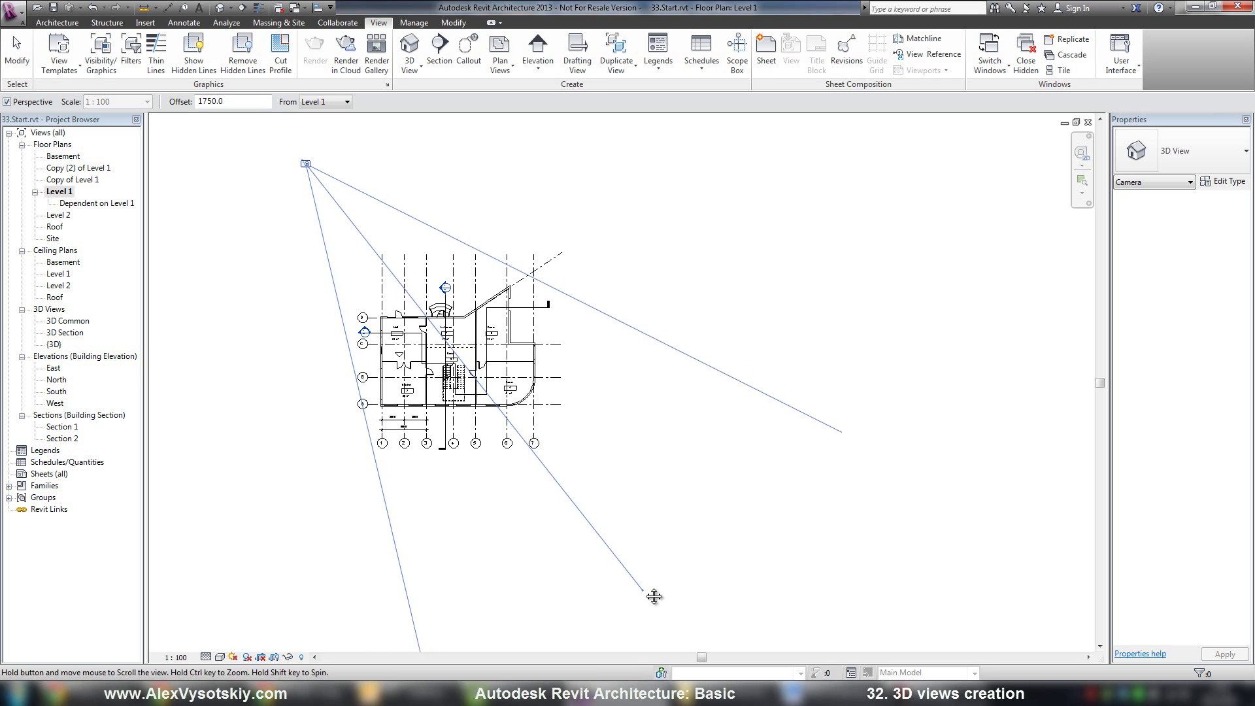
middle_click_drag(653, 595, 646, 575)
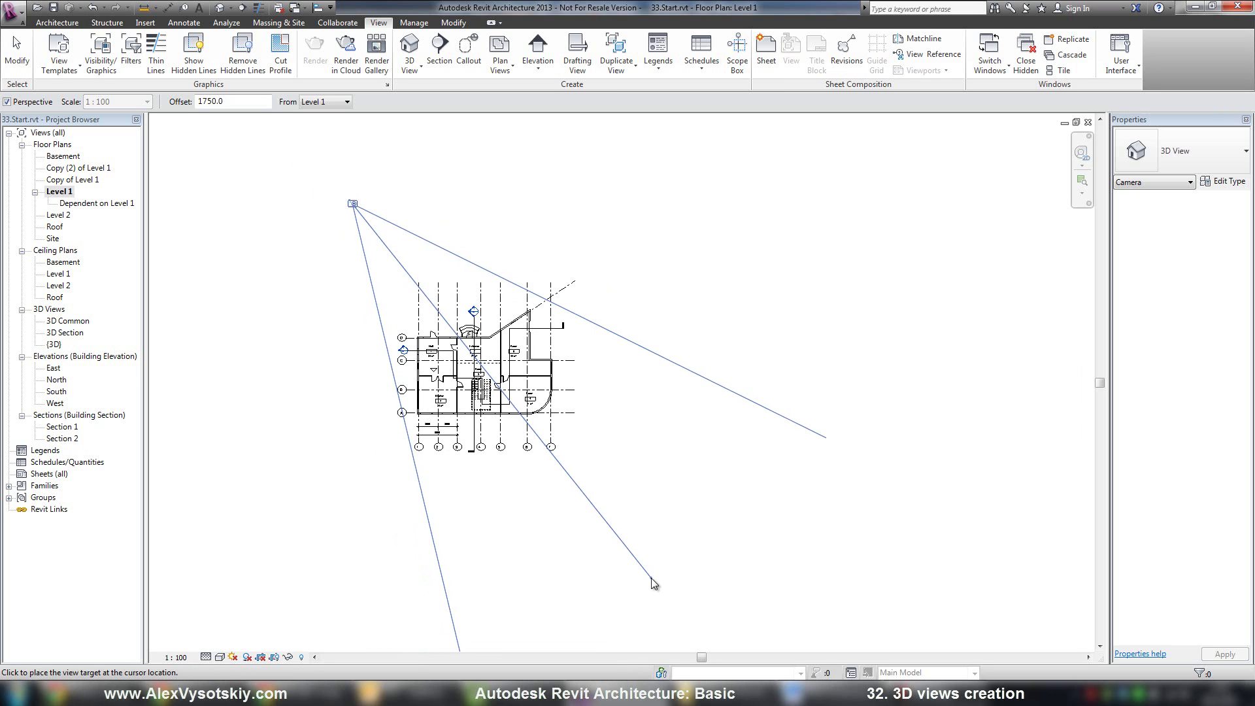
left_click(652, 579)
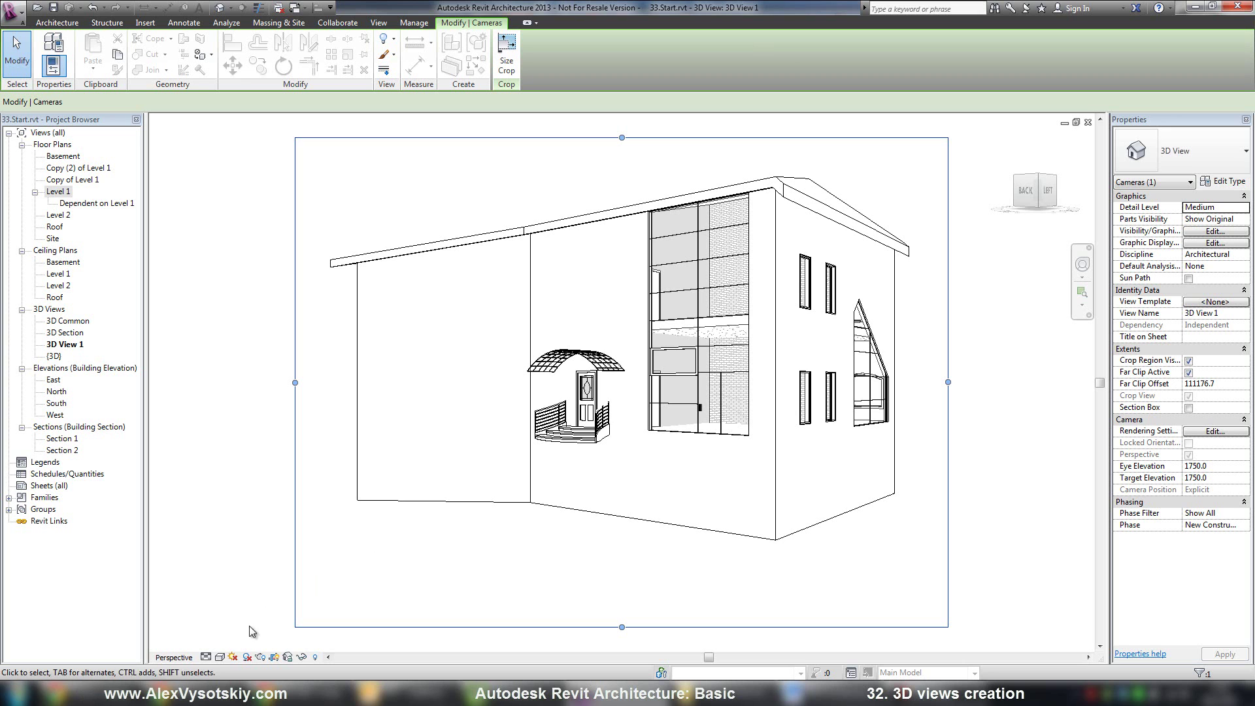
- Set 3D View 1 to Shaded at Fine detail with shadows on, orbiting around the house
left_click(221, 657)
left_click(242, 605)
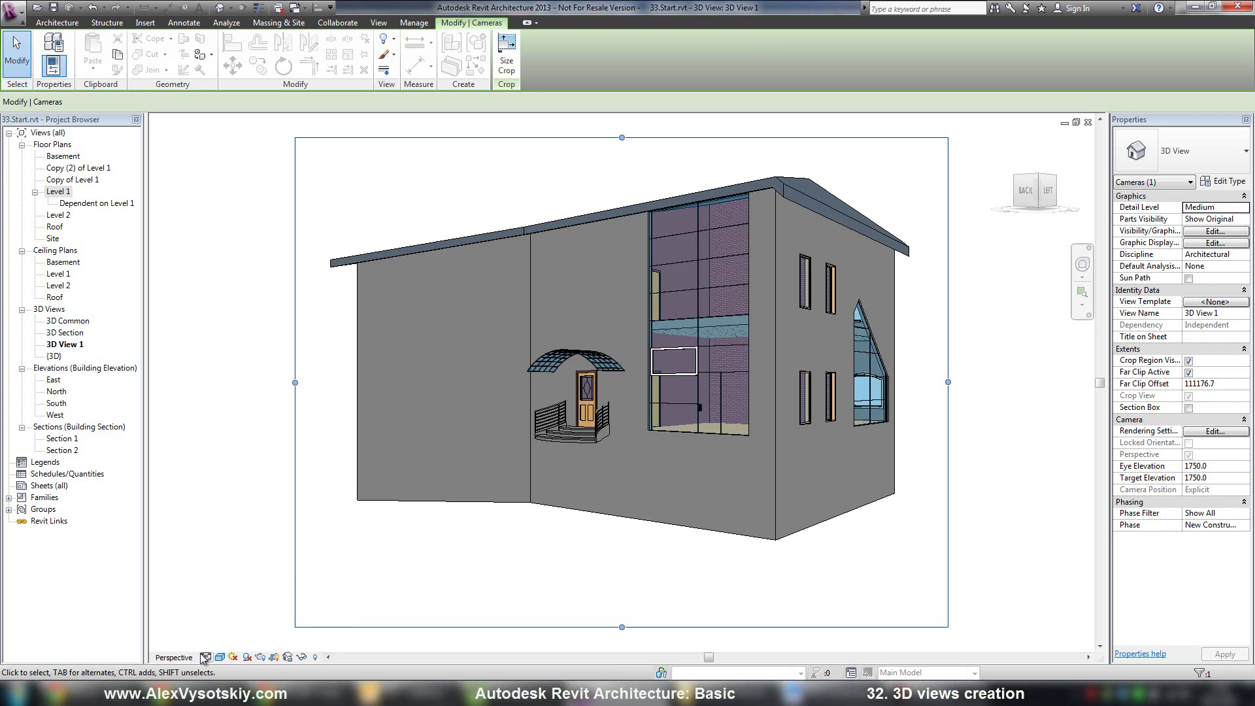
left_click(205, 657)
left_click(225, 628)
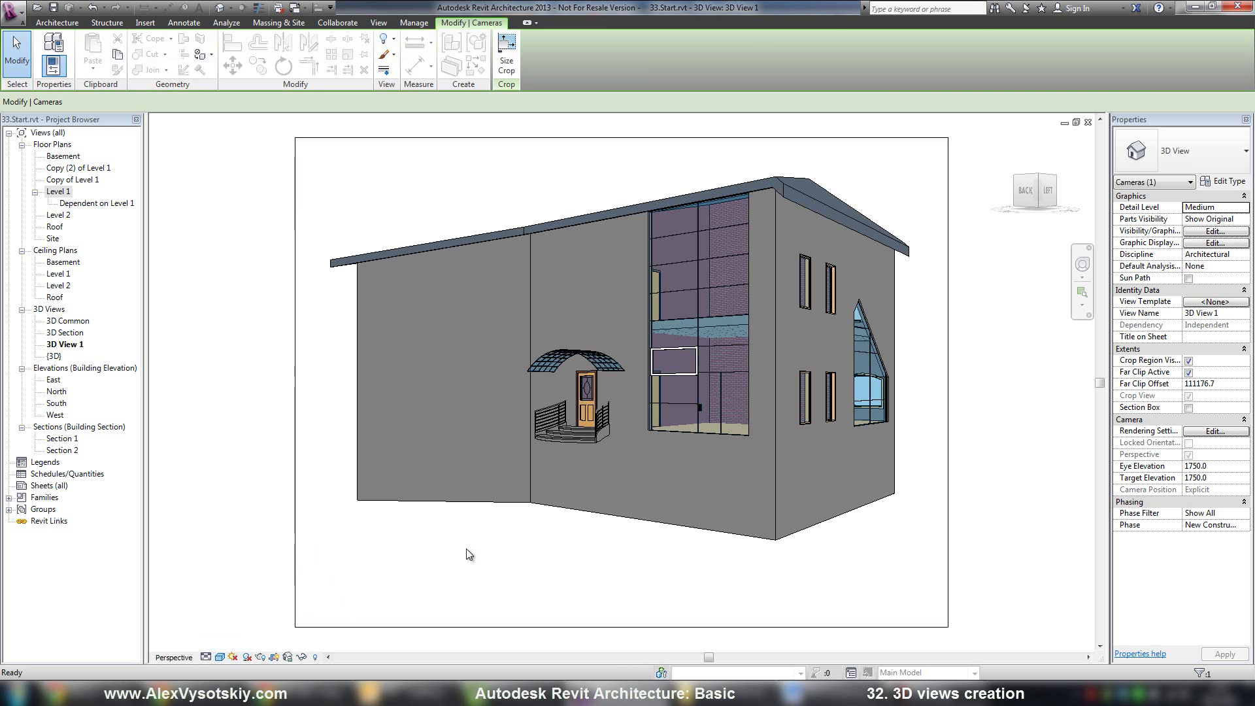
left_click(470, 554)
middle_click_drag(603, 504, 686, 507, "shift")
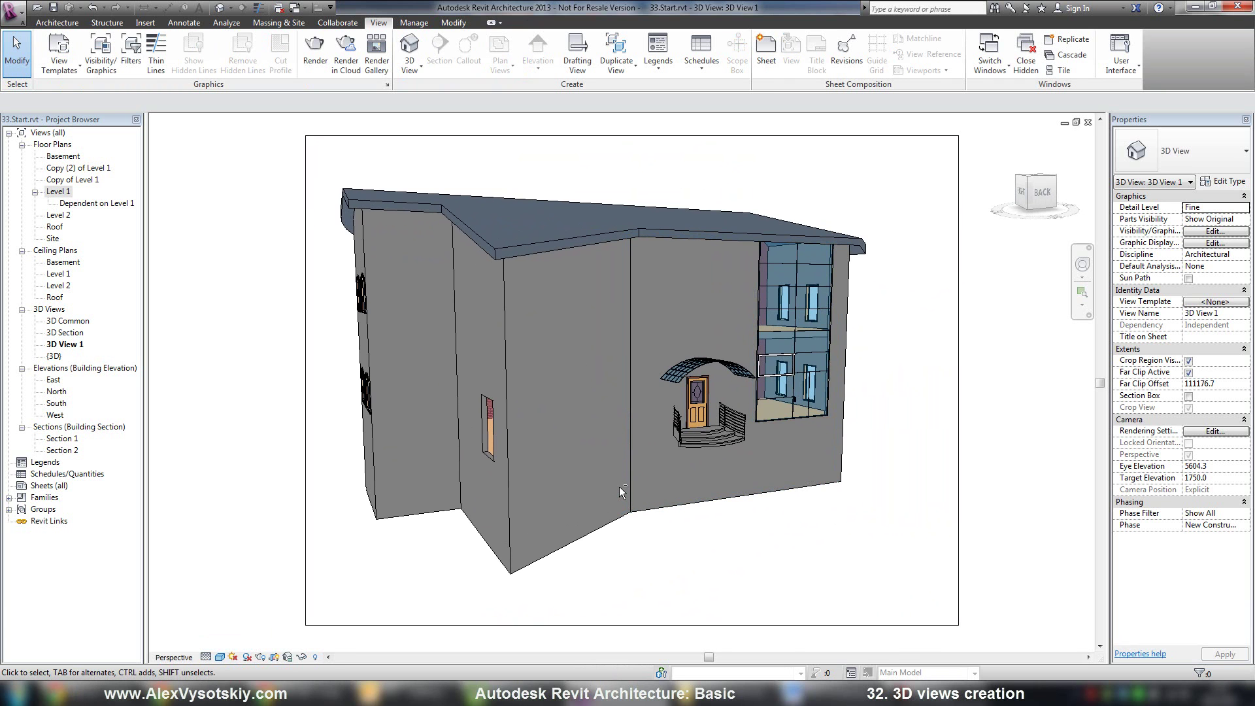
middle_click_drag(618, 485, 408, 521, "shift")
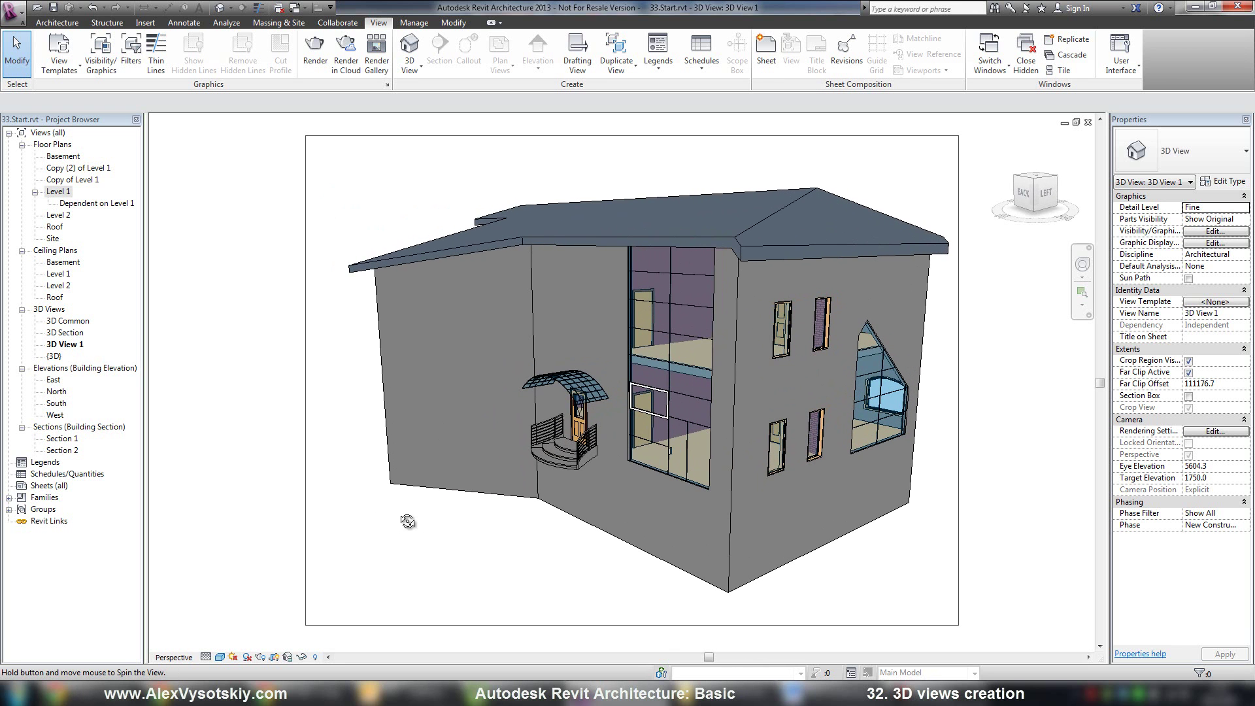
left_click(247, 658)
middle_click_drag(513, 556, 681, 575, "shift")
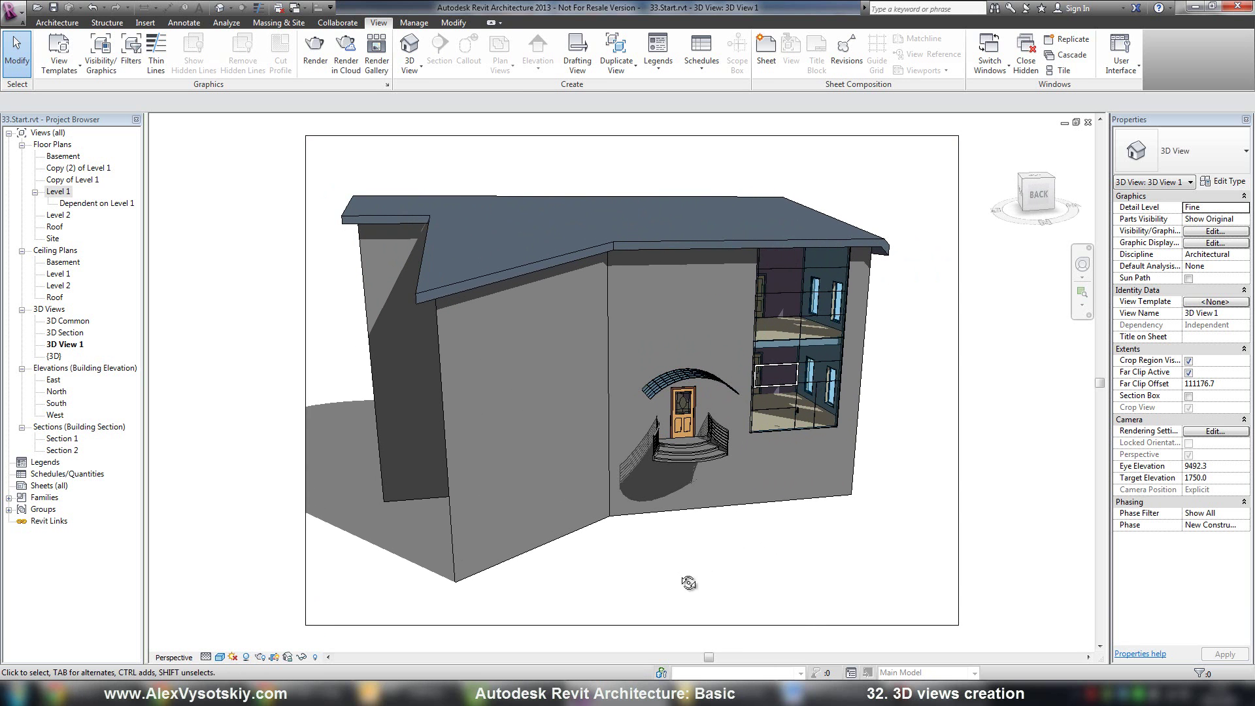